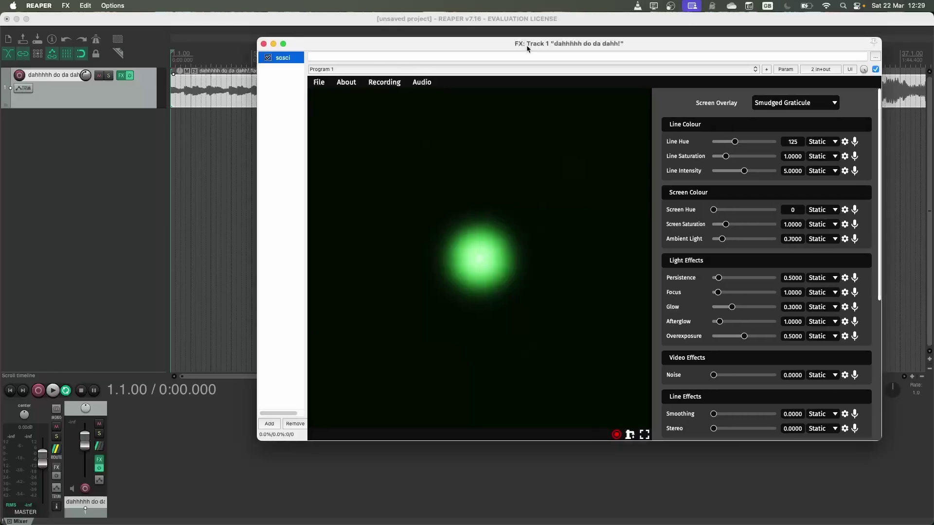
- Arrange the sosci window and effects list so the waveform and transport stay visible
left_click_drag(525, 49, 644, 161)
left_click_drag(532, 159, 467, 71)
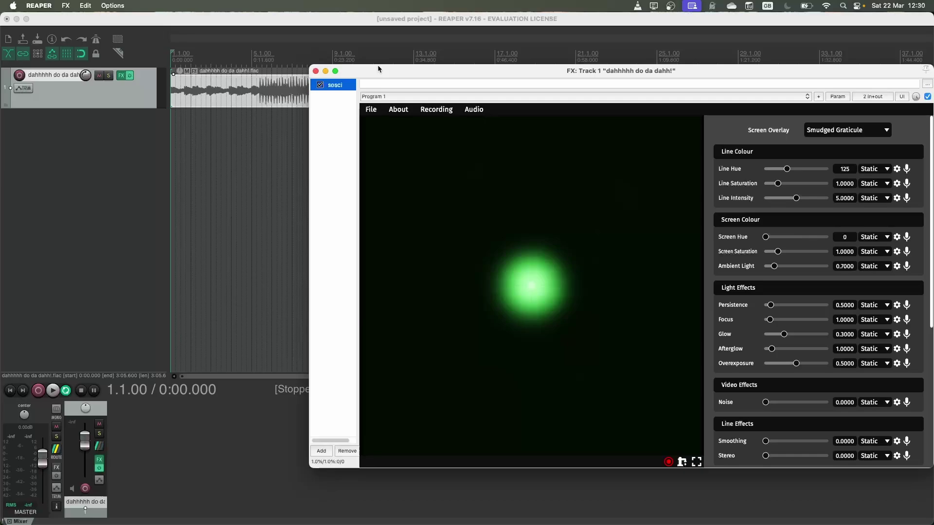
left_click_drag(378, 66, 286, 119)
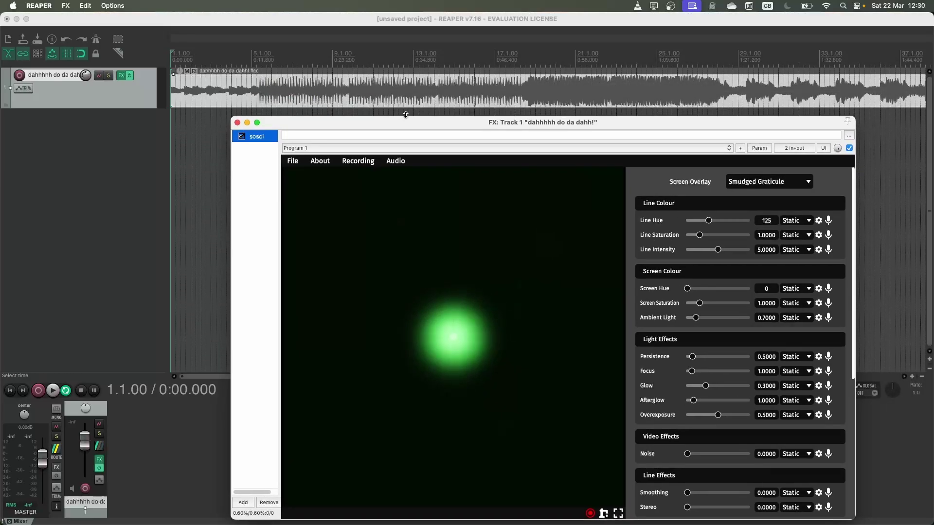
left_click_drag(407, 122, 445, 101)
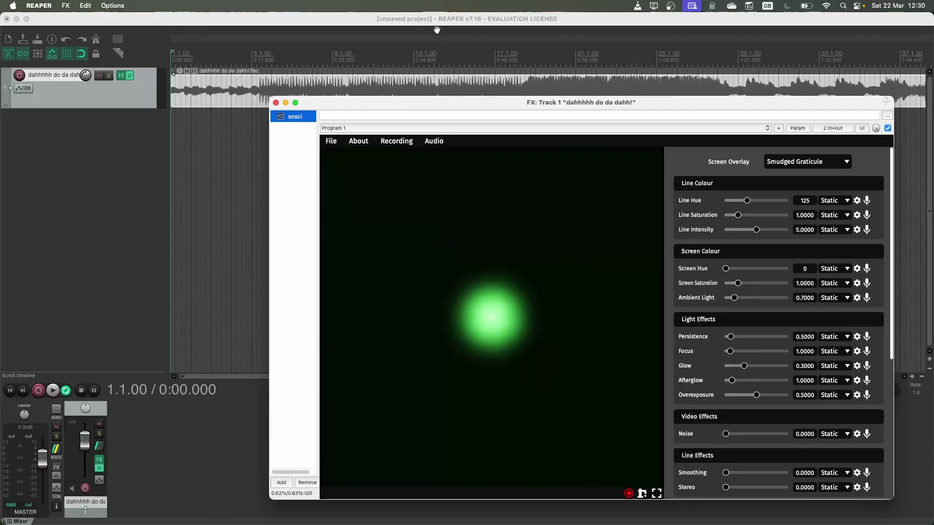
left_click_drag(348, 101, 348, 57)
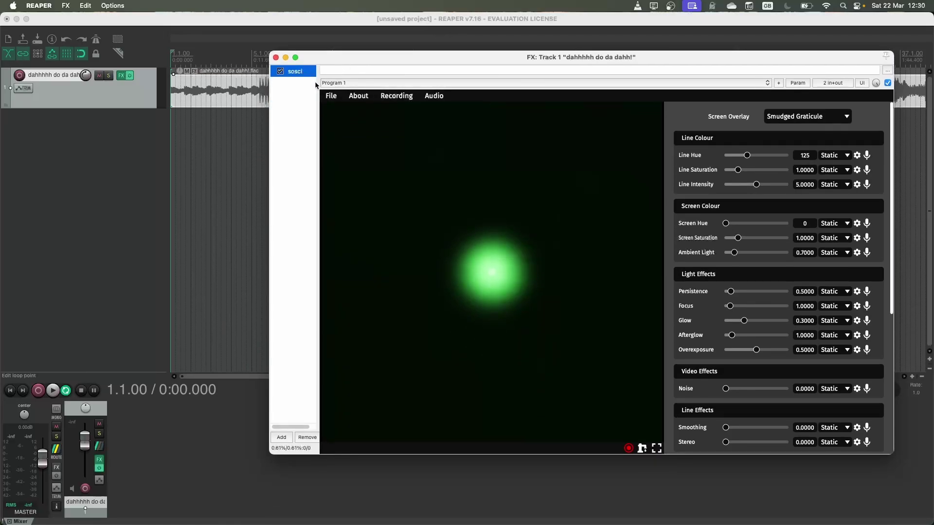
left_click_drag(316, 85, 352, 85)
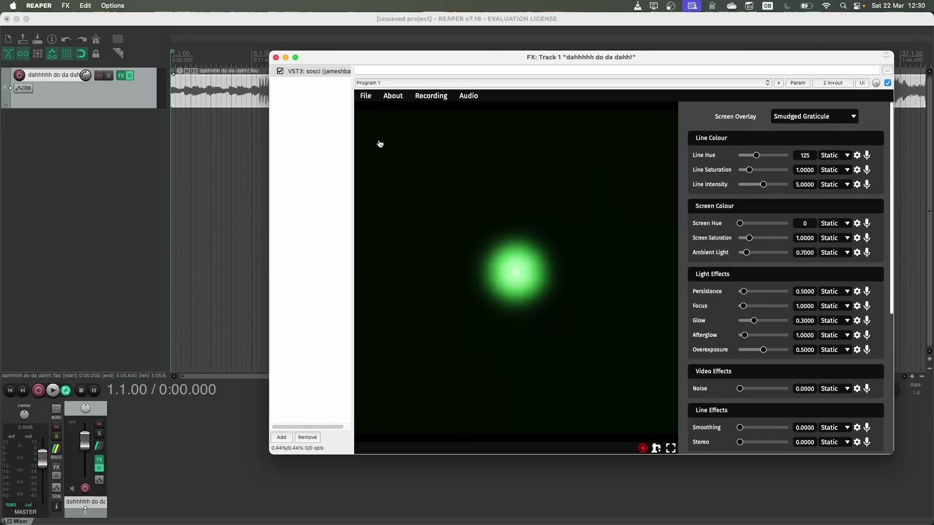
left_click_drag(353, 137, 319, 137)
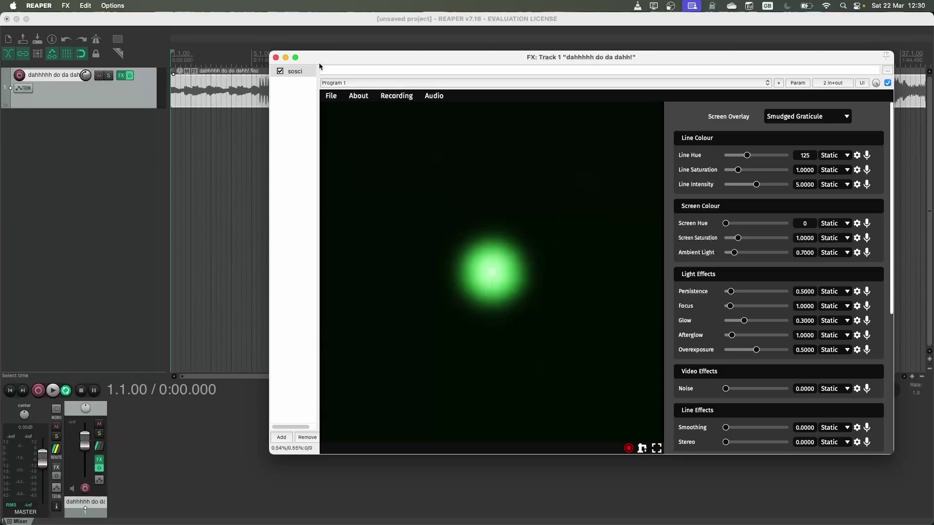
left_click_drag(319, 66, 397, 61)
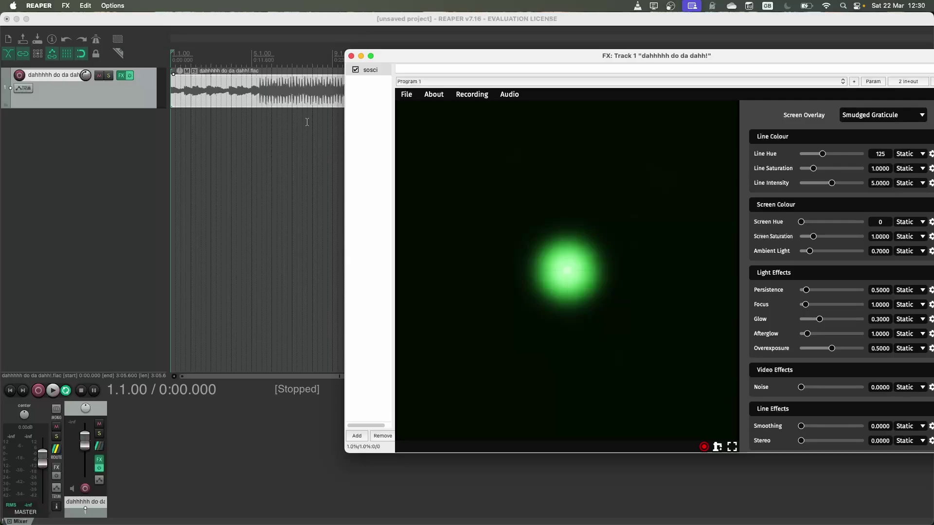
- Start playback and nudge sosci's Stereo up to 0.0778
left_click(53, 390)
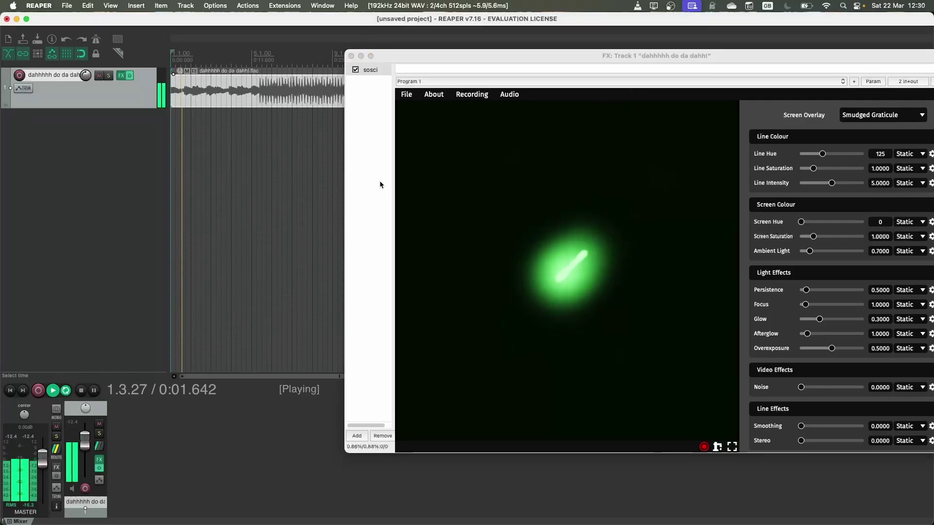
left_click_drag(574, 53, 459, 46)
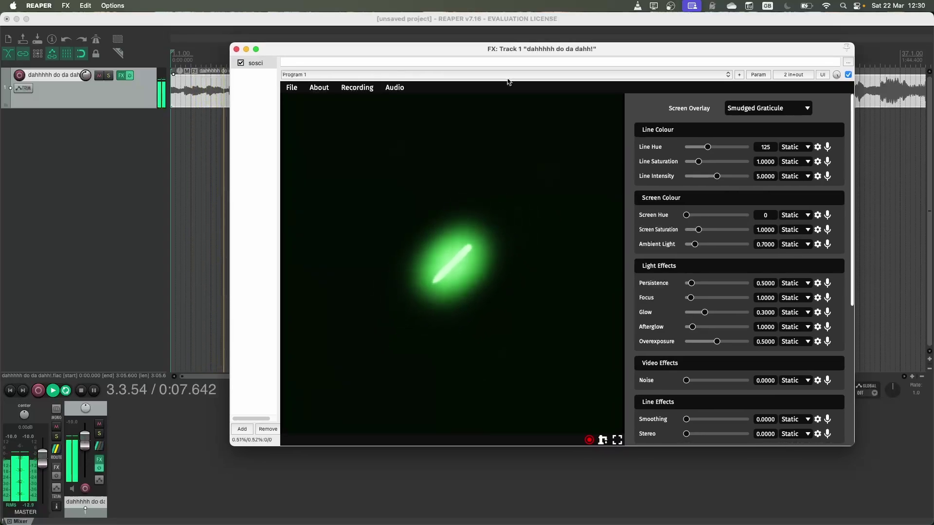
left_click_drag(511, 53, 411, 85)
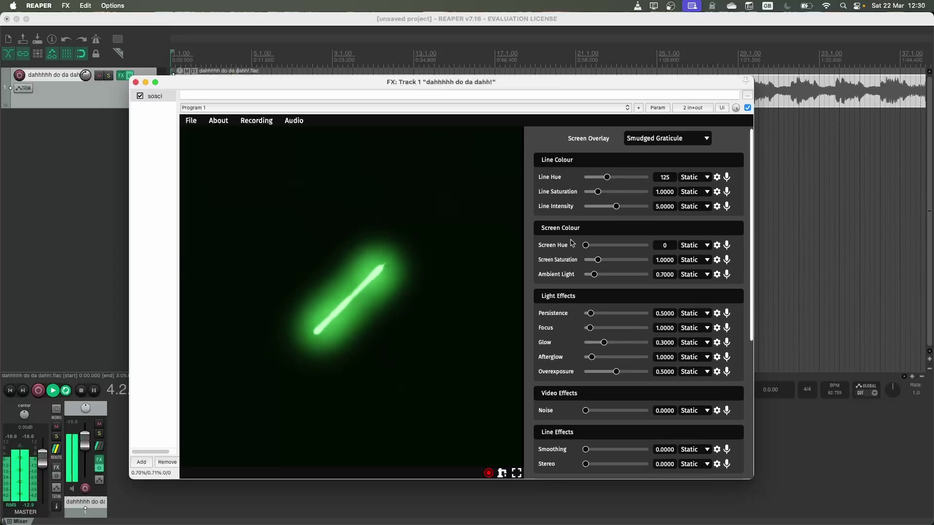
scroll(572, 244, "down", 3)
scroll(570, 242, "up", 3)
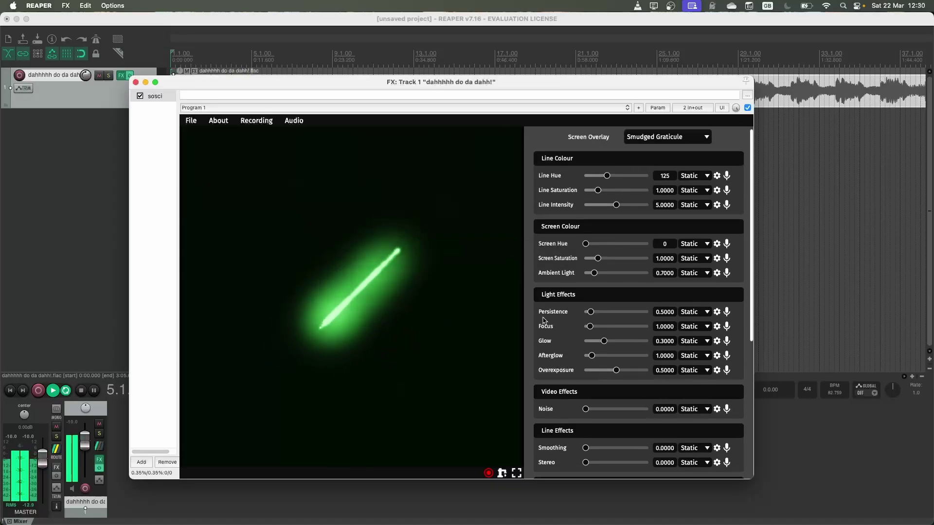
scroll(554, 336, "down", 4)
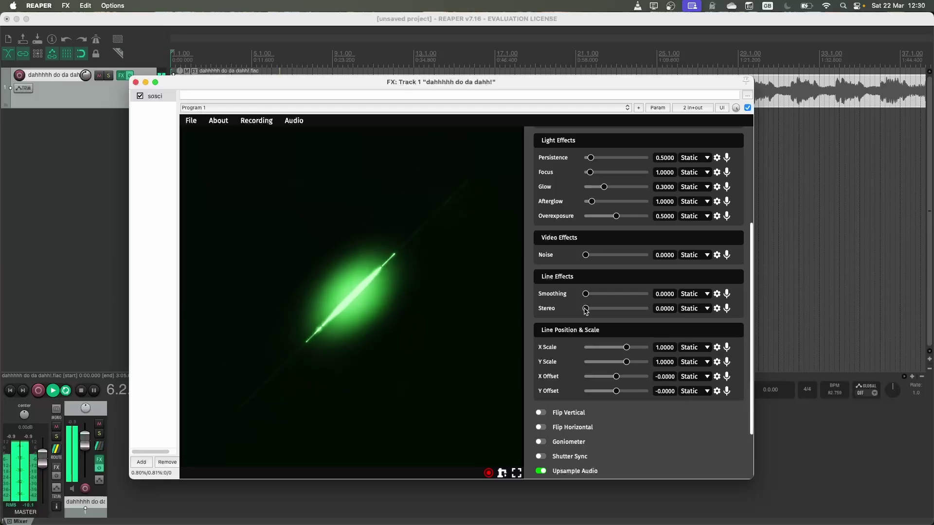
left_click_drag(585, 309, 591, 311)
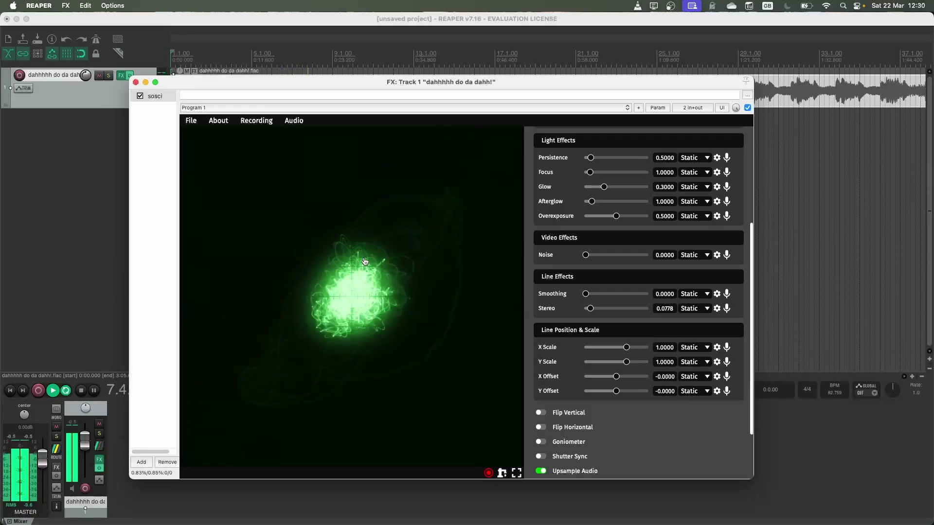
scroll(543, 274, "up", 1)
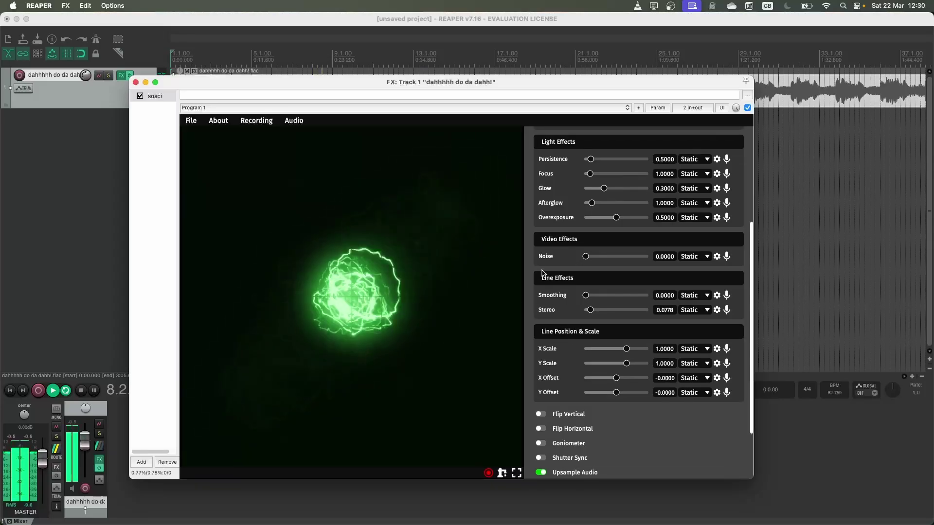
scroll(543, 273, "up", 5)
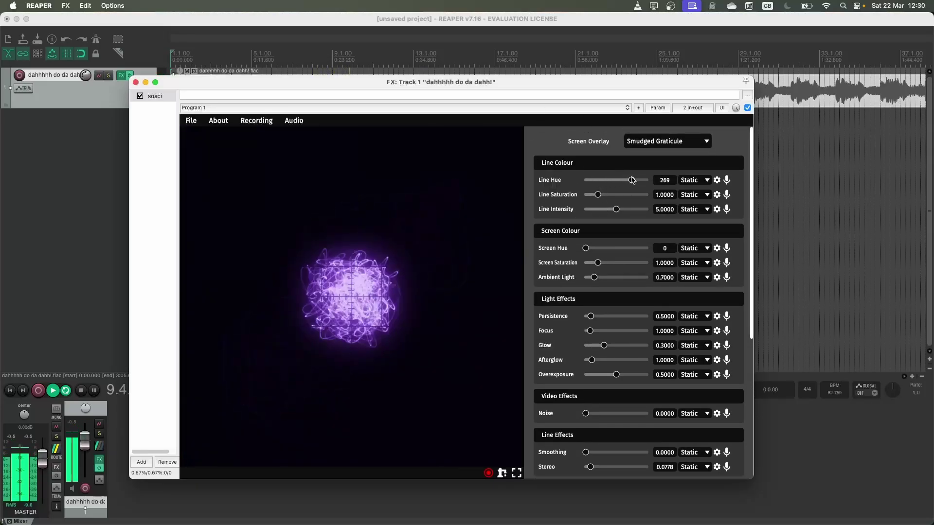
- Set Line Hue to 322 with Saturation 0, Intensity about 3.39 and Persistence about 2.65
left_click_drag(631, 180, 641, 179)
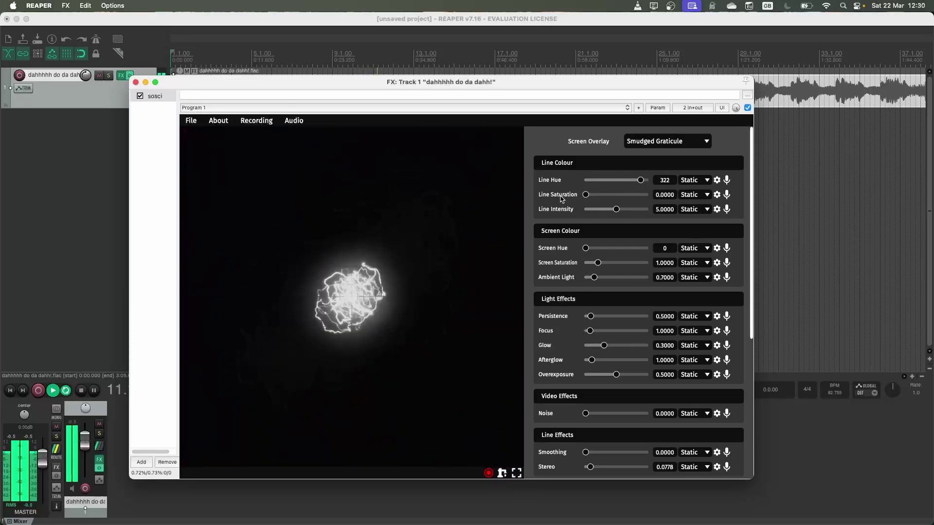
mouse_move(616, 209)
left_mouse_down()
mouse_move(644, 211)
mouse_move(608, 213)
left_mouse_up()
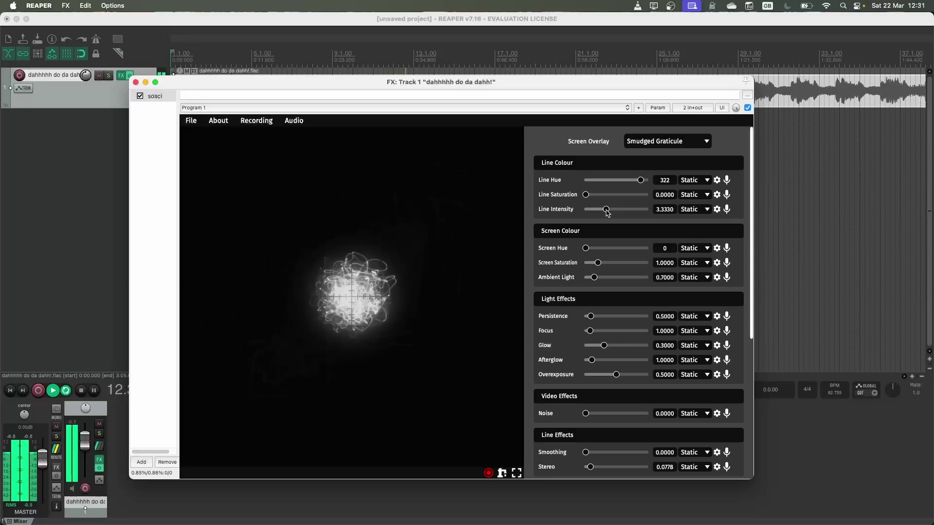
scroll(552, 330, "down", 2)
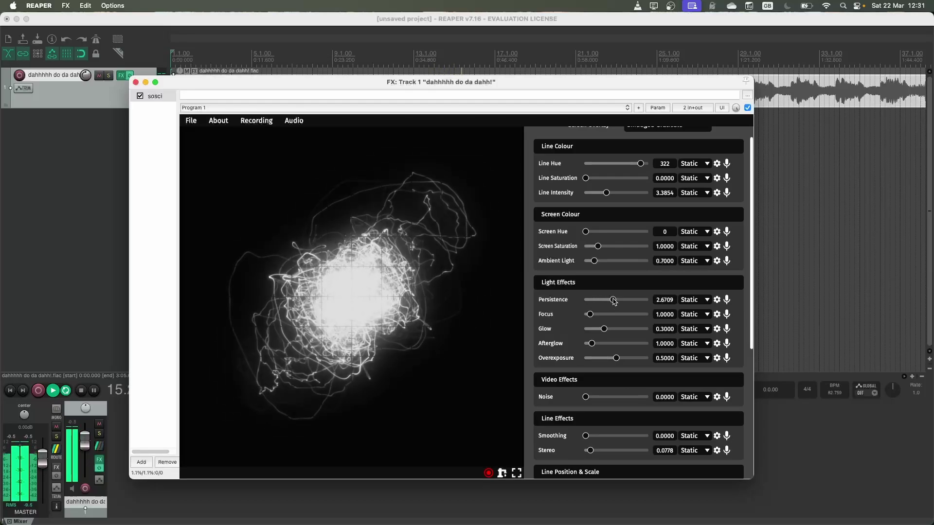
- Lower Persistence to 1.146, then test Overexposure at max and zero, leaving it at 0.6221
left_click_drag(612, 300, 602, 301)
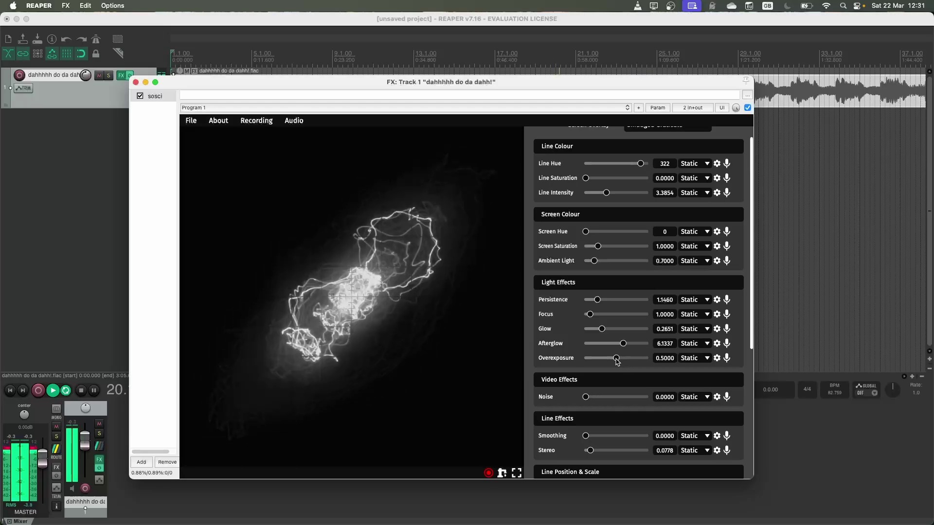
left_click_drag(633, 360, 656, 358)
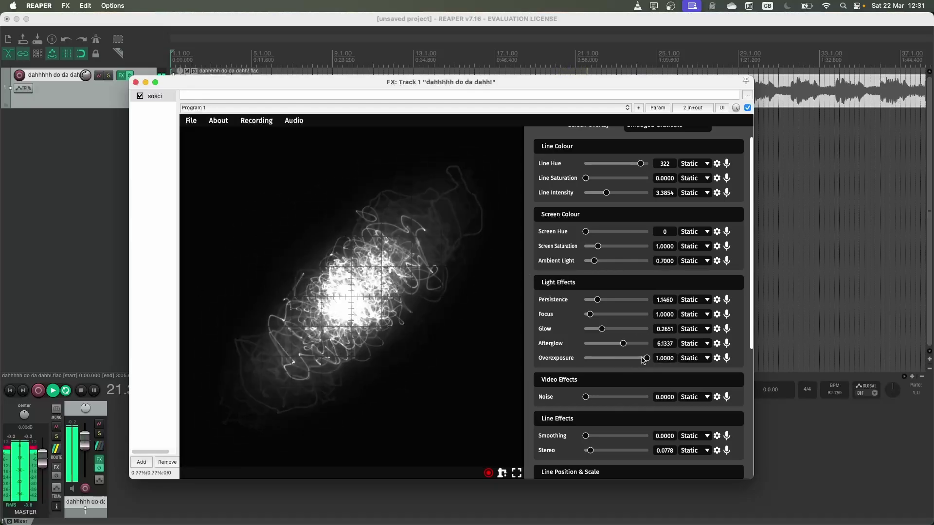
left_click_drag(643, 360, 551, 365)
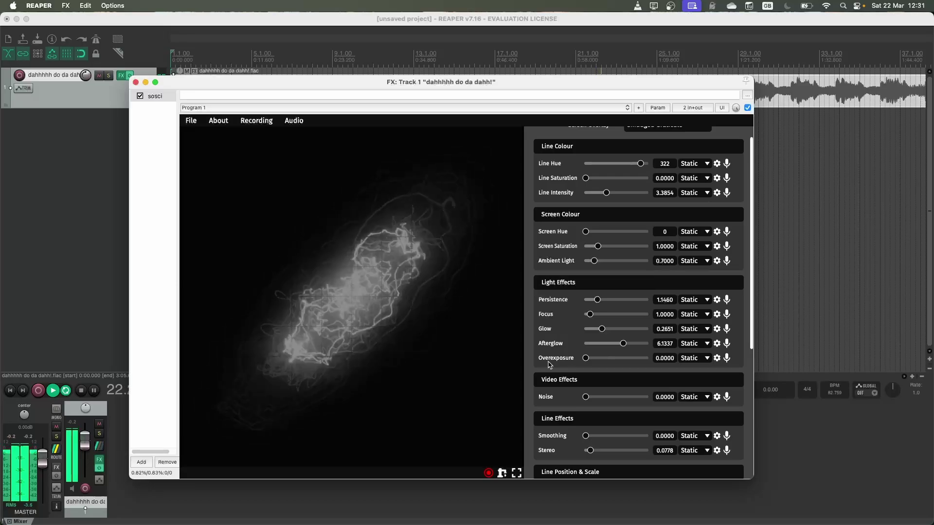
left_click_drag(557, 364, 619, 359)
- Push sosci's Smoothing slider up, then settle it back at about 0.78
scroll(567, 379, "down", 3)
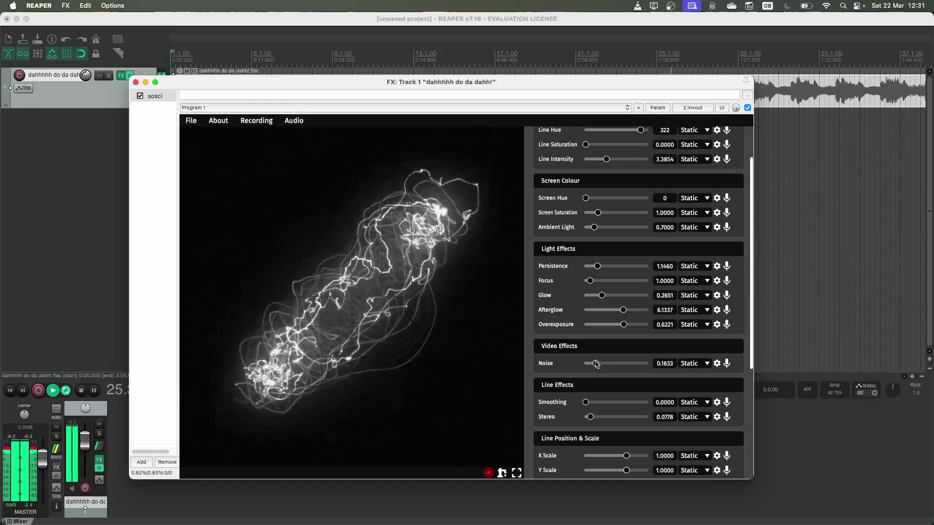
scroll(563, 387, "down", 3)
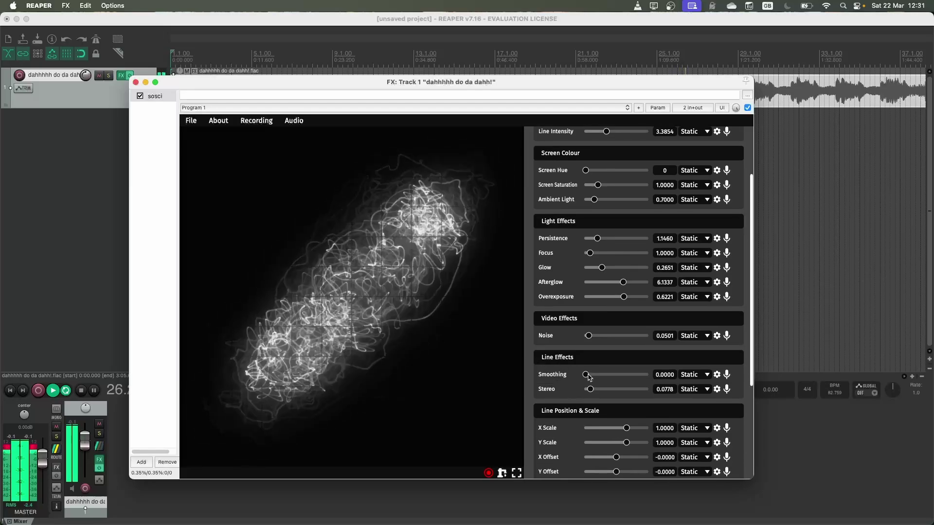
mouse_move(543, 391)
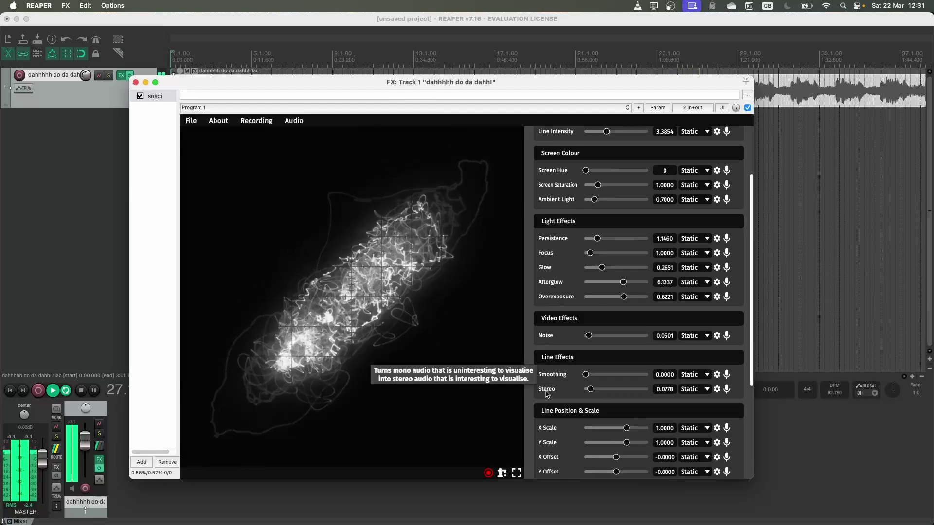
left_click_drag(585, 374, 662, 375)
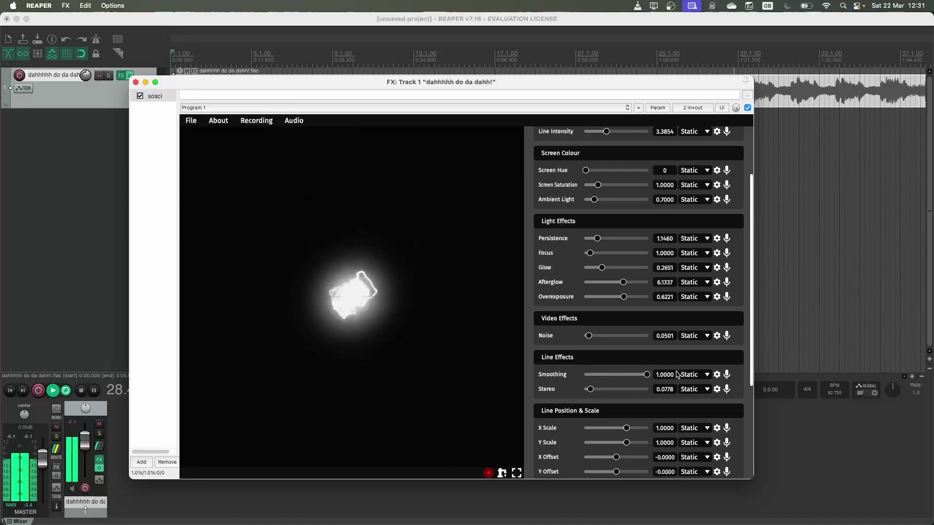
left_click_drag(656, 377, 613, 375)
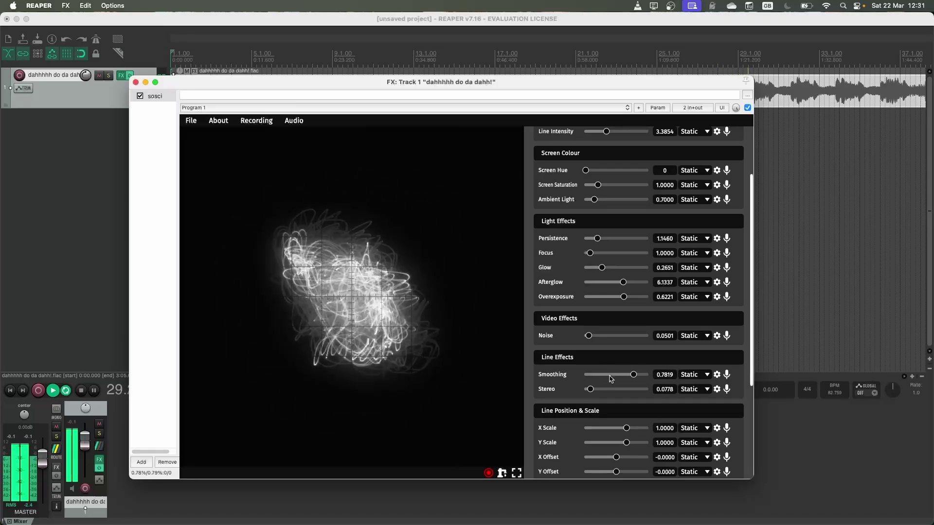
scroll(583, 384, "down", 5)
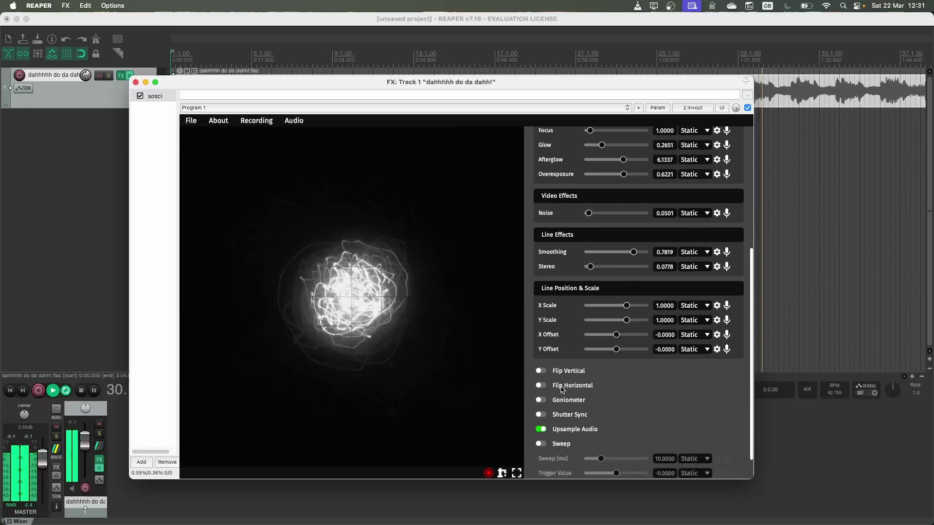
- Switch on sosci's Sweep toggle so the audio draws as a left-to-right waveform
scroll(561, 389, "down", 1)
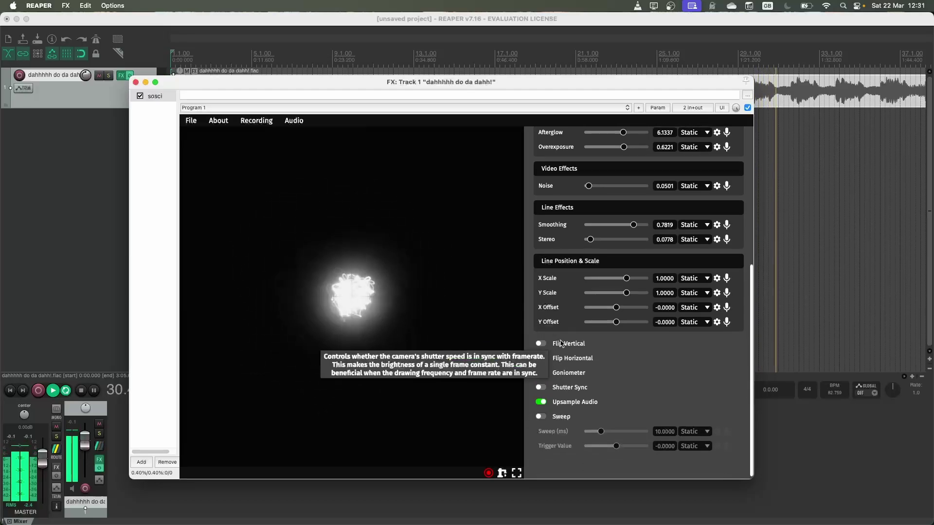
left_click(541, 417)
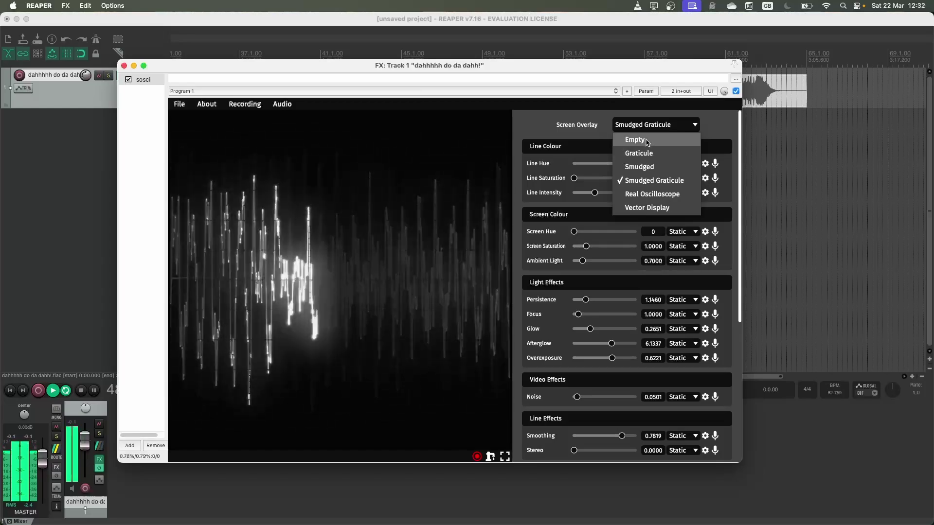
- Clear the sosci screen overlay to Empty, then set it to Real Oscilloscope
left_click(634, 139)
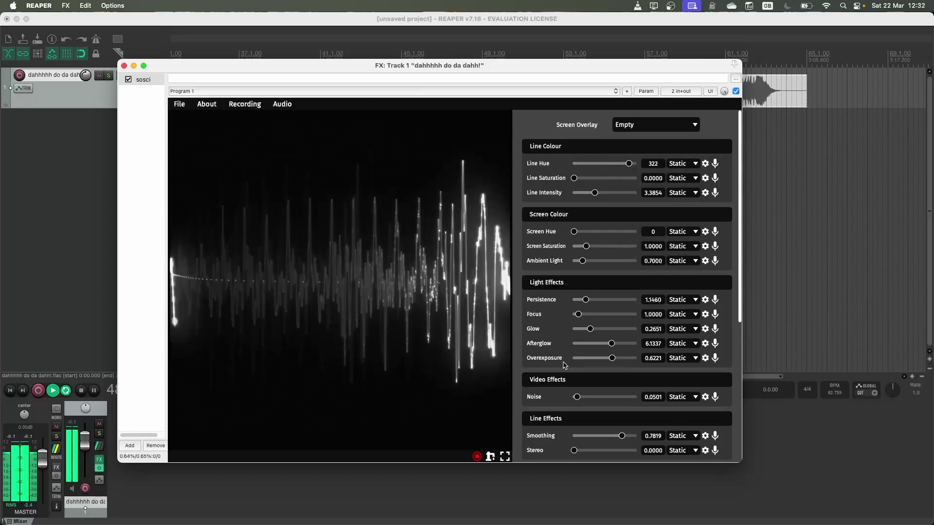
scroll(608, 185, "down", 2)
scroll(524, 245, "up", 2)
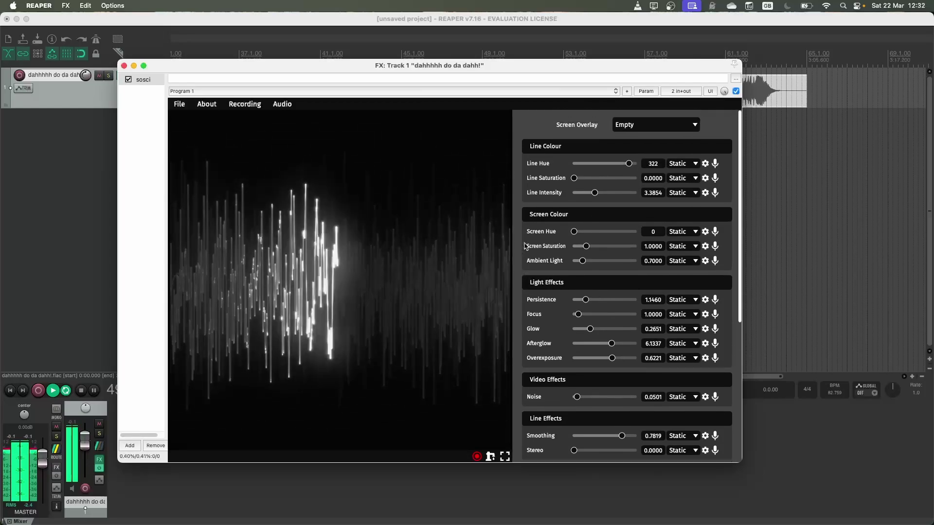
left_click(632, 125)
left_click(636, 194)
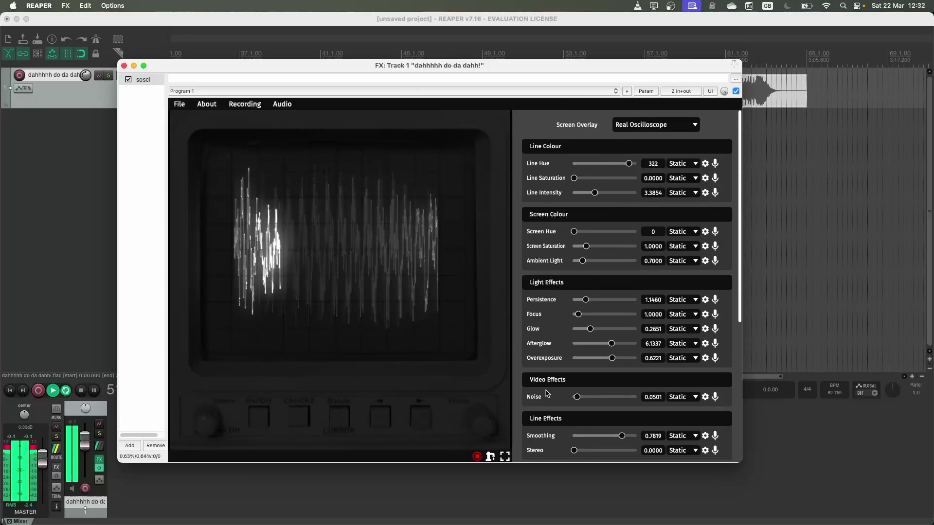
- Raise Glow to 0.9674, turn Sweep off and set Stereo to 0.2390
scroll(564, 352, "down", 1)
left_click_drag(593, 313, 632, 314)
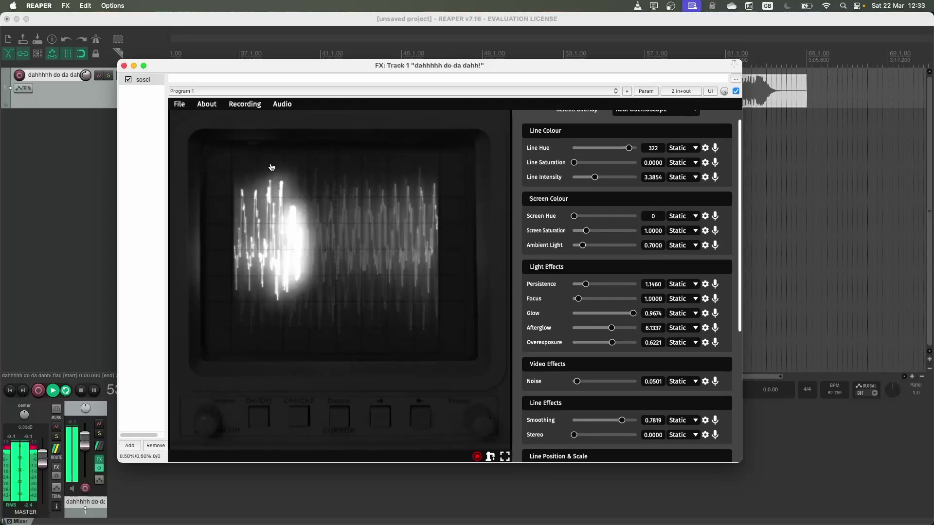
scroll(530, 373, "down", 10)
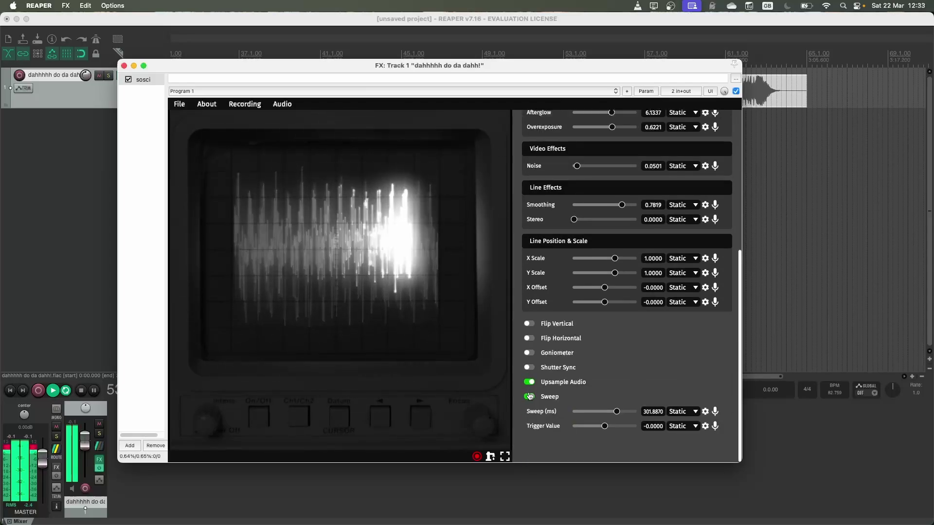
scroll(530, 235, "up", 1)
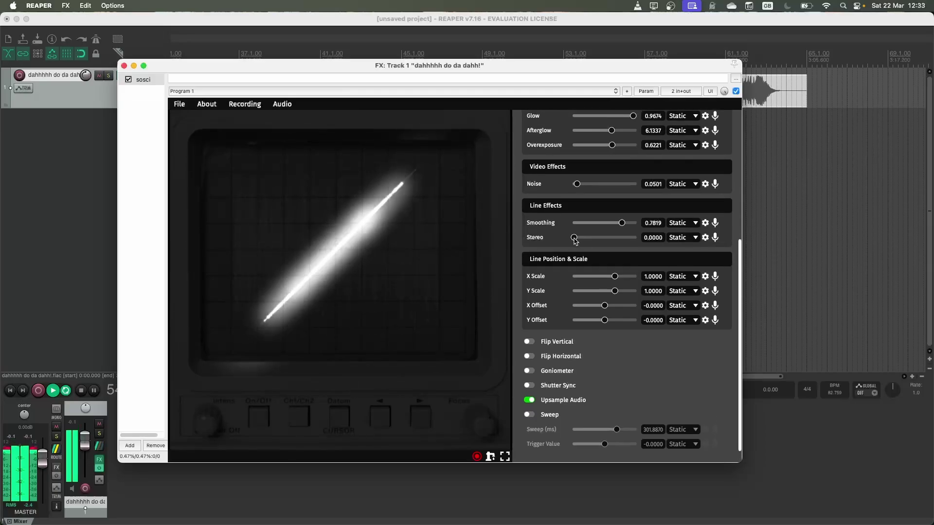
left_click_drag(574, 238, 588, 239)
scroll(547, 245, "up", 5)
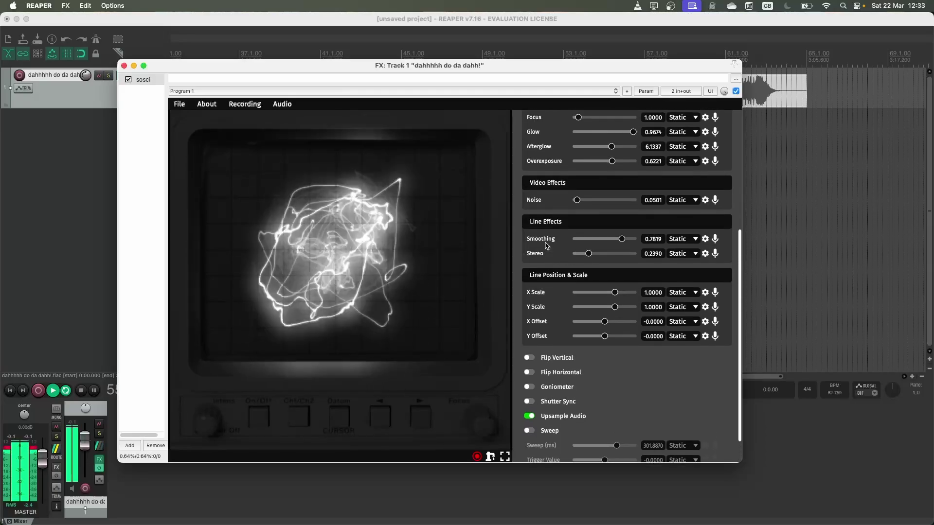
scroll(547, 245, "up", 6)
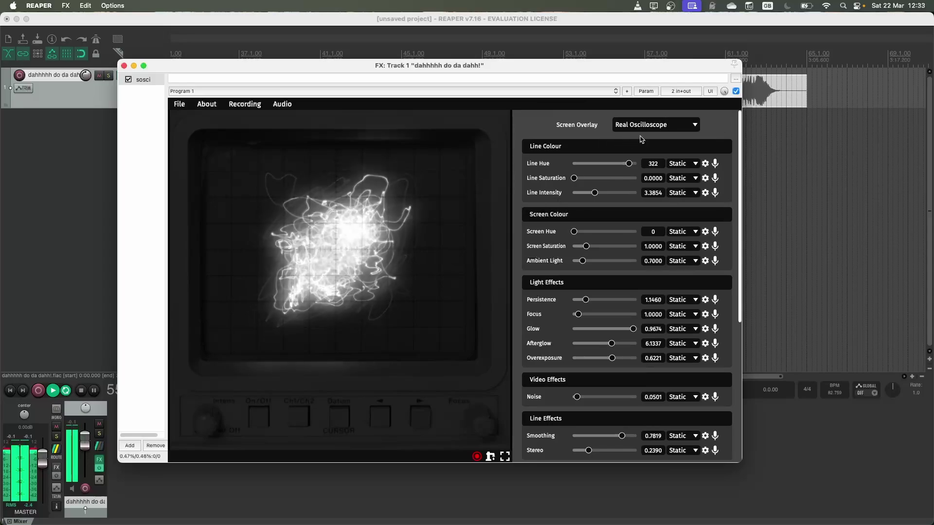
- Switch the sosci screen overlay to Vector Display and move the FX window right
left_click(652, 125)
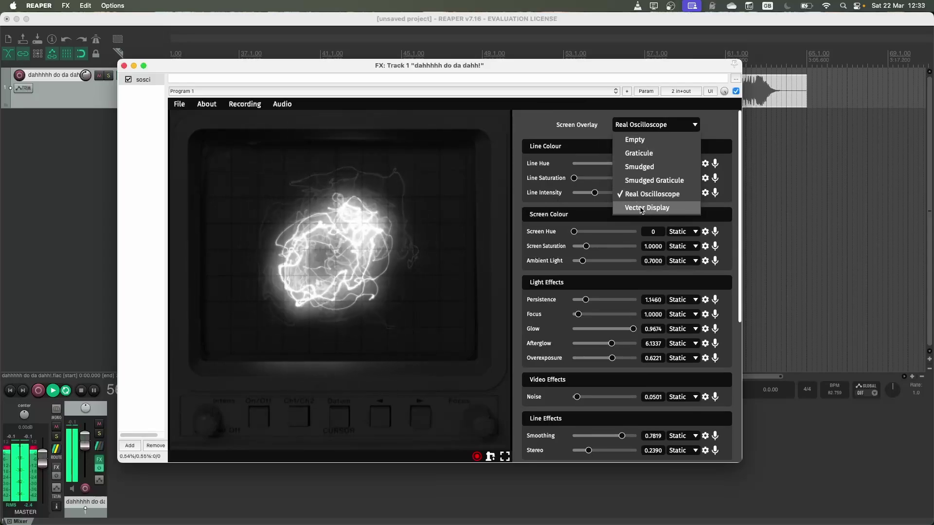
left_click(642, 207)
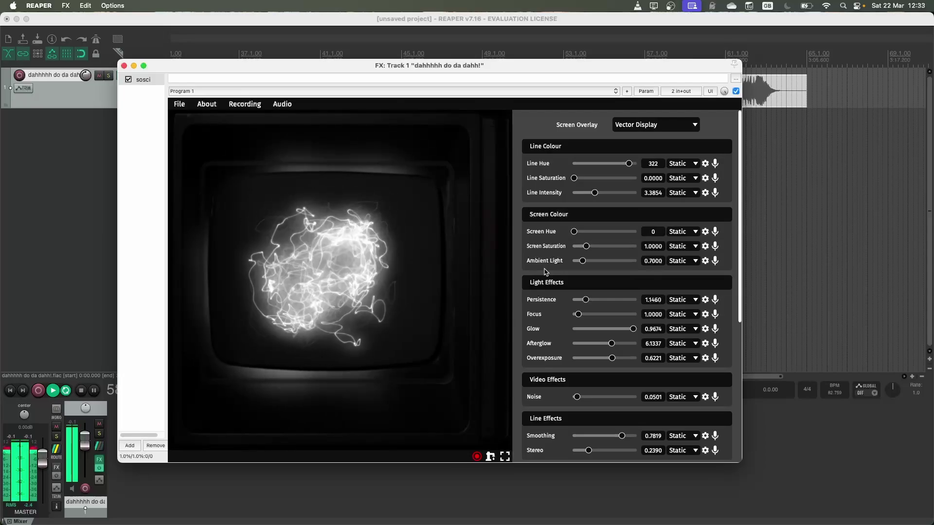
left_click_drag(415, 68, 660, 66)
- Change the audio item's take channel mode from Mono (downmix) to stereo
left_click(285, 102)
right_click(286, 100)
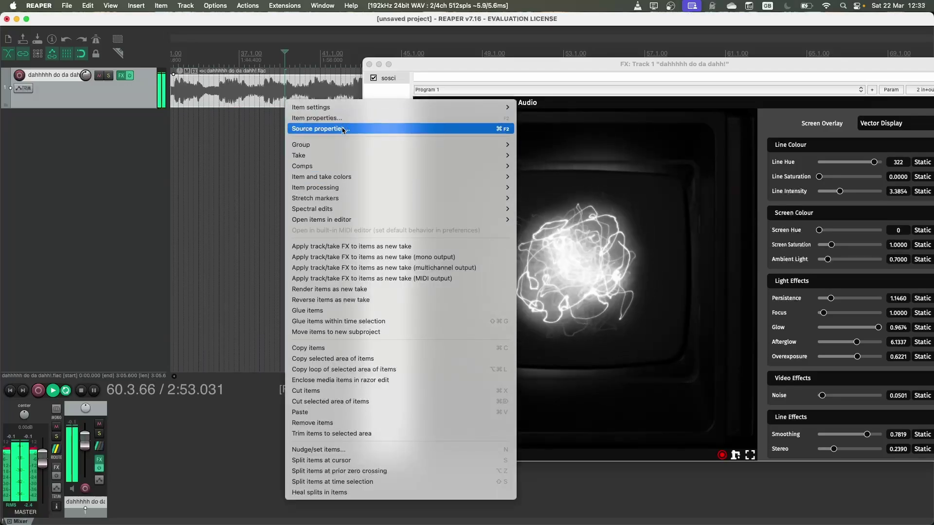
mouse_move(413, 107)
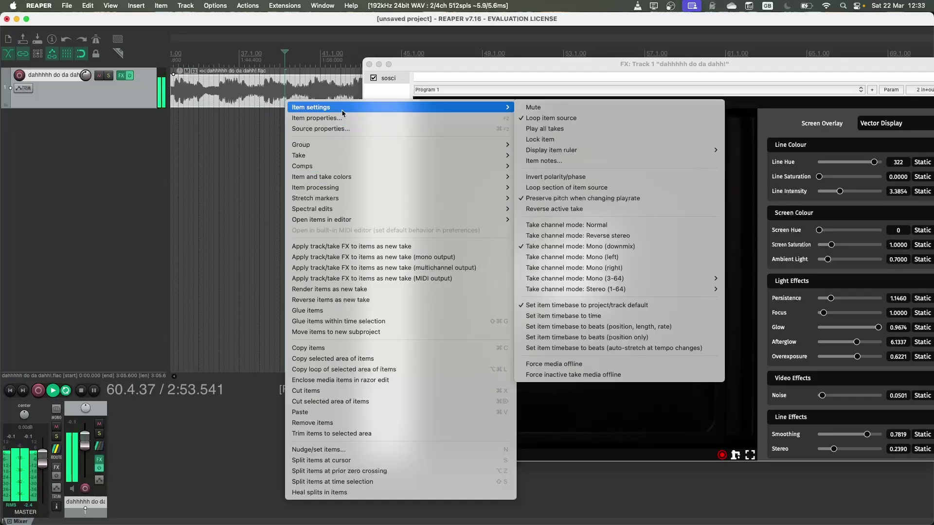
left_click(594, 227)
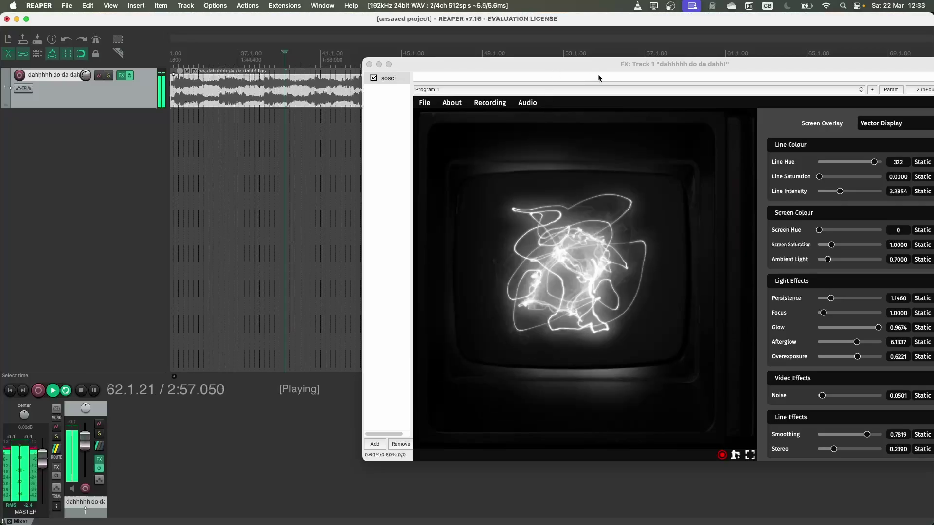
left_click_drag(597, 64, 418, 64)
scroll(604, 380, "down", 8)
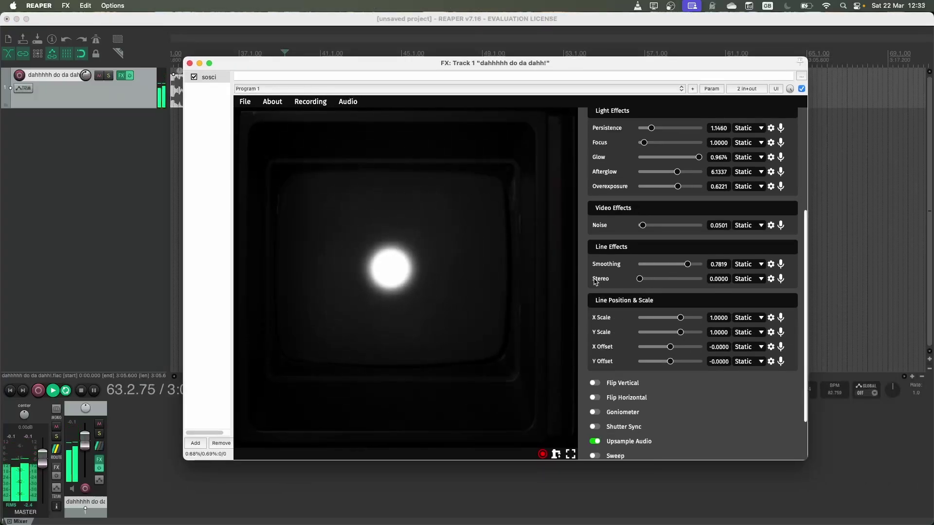
- Jump playback to bar 44 and lower sosci's Glow to 0.3886
scroll(594, 273, "up", 8)
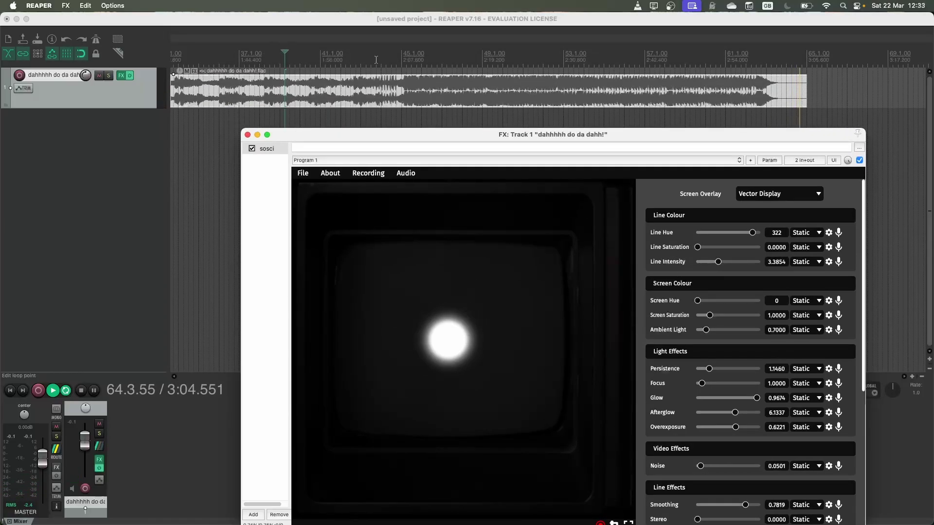
left_click(376, 59)
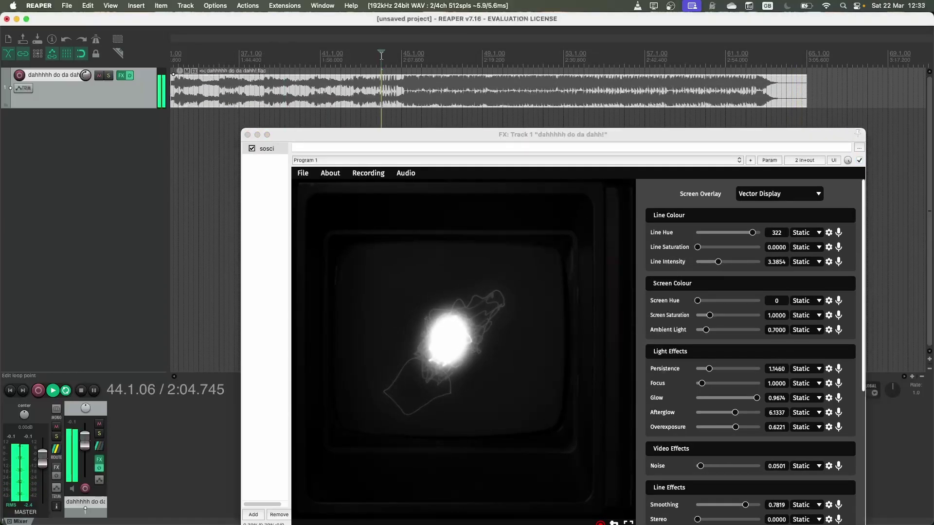
left_click_drag(411, 133, 332, 67)
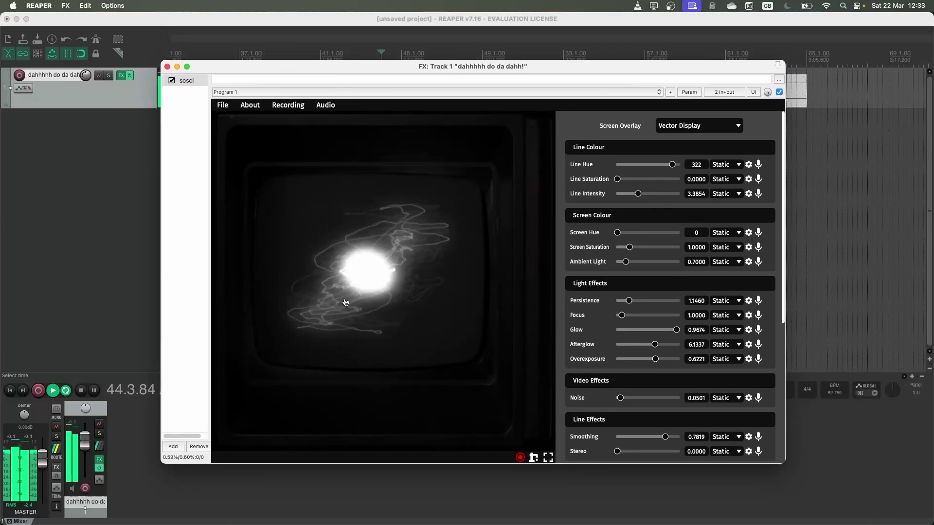
left_click_drag(620, 330, 642, 331)
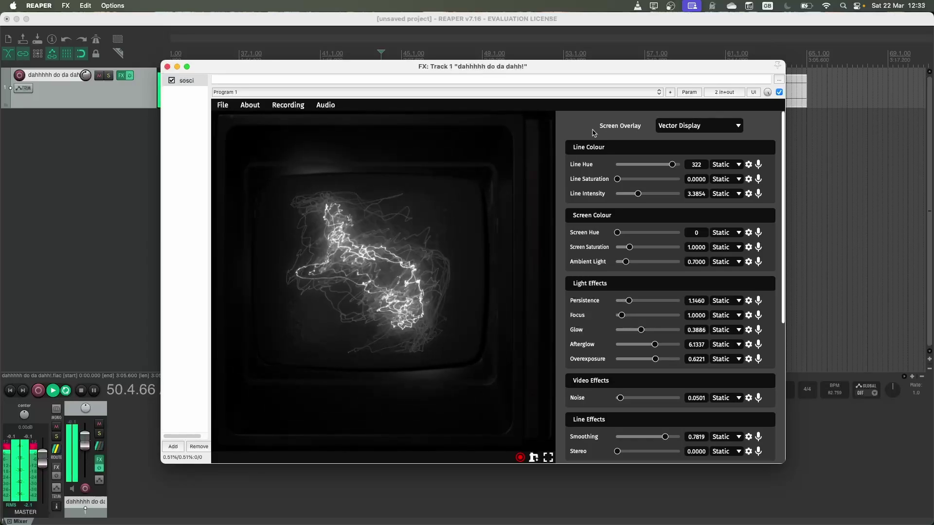
mouse_move(568, 63)
left_mouse_down()
mouse_move(568, 89)
mouse_move(555, 52)
left_mouse_up()
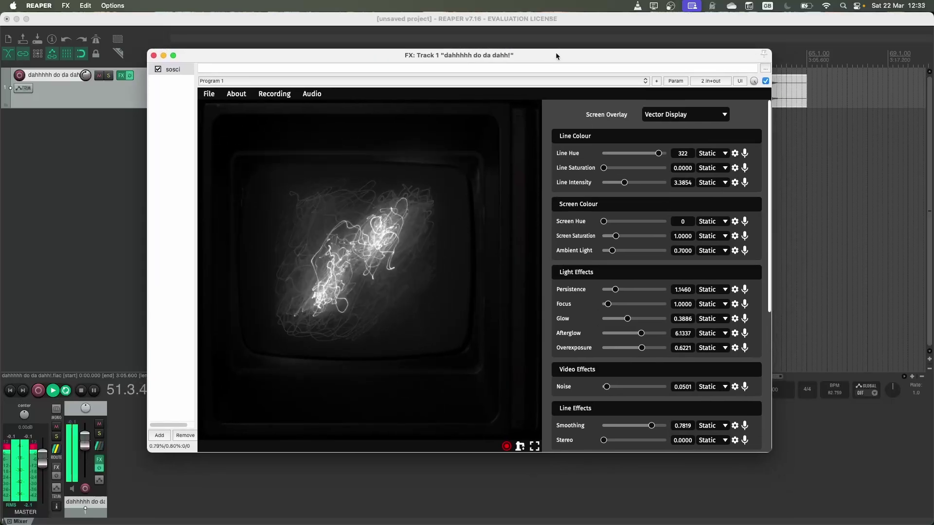